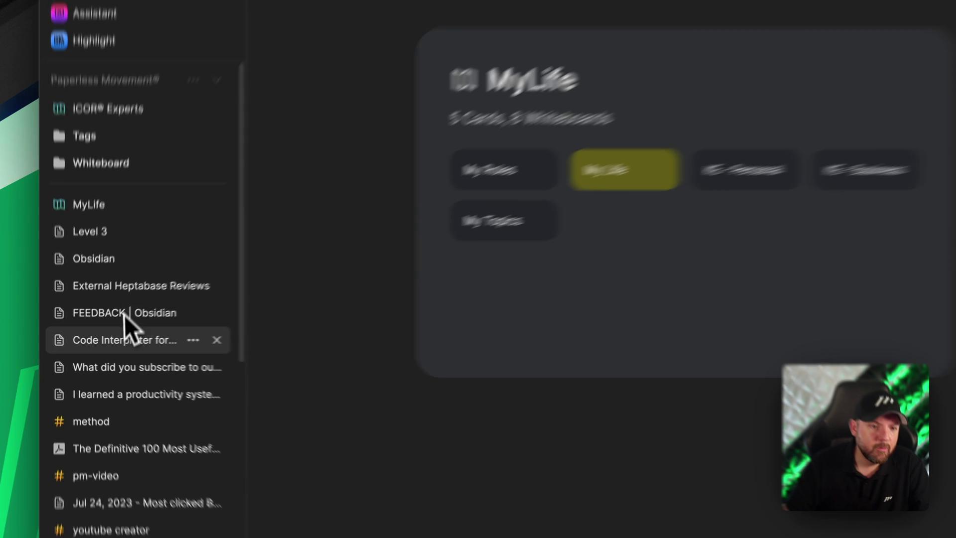
Step: Move Code Interpreter for chatGPT and Level 3 to the top of the tabs, and pin the subscription question tab
{"action": "left_click_drag", "start_coordinate": [104, 344], "coordinate": [127, 196]}
{"action": "left_click_drag", "start_coordinate": [149, 373], "coordinate": [144, 158]}
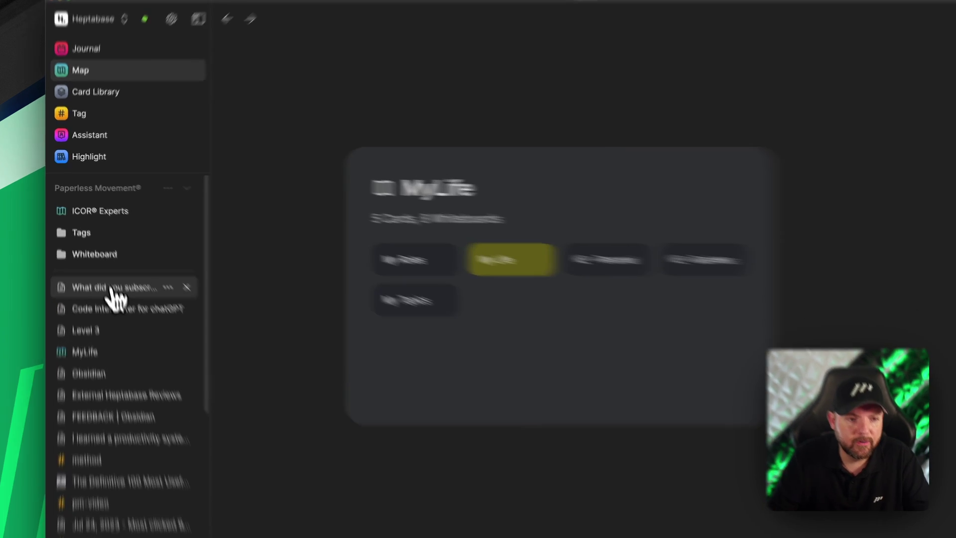
{"action": "right_click", "coordinate": [103, 264]}
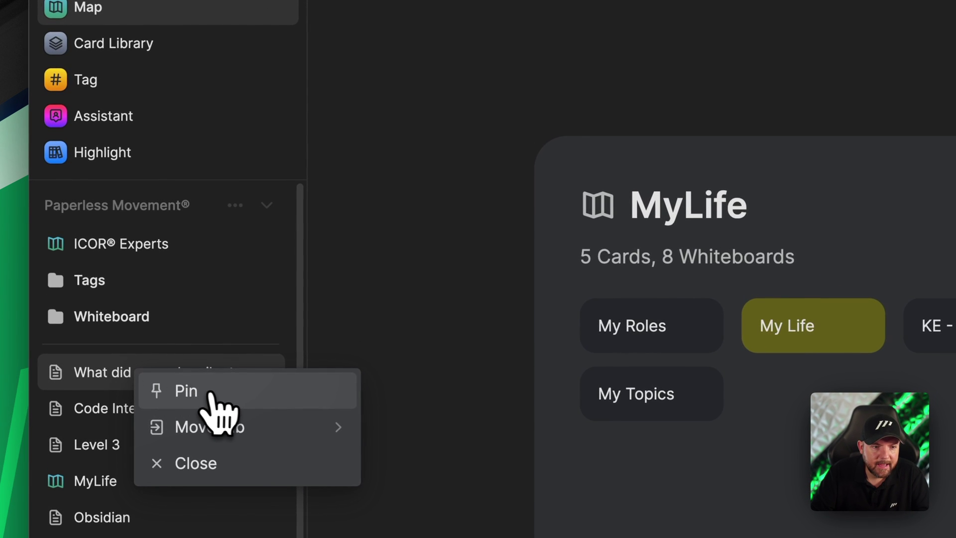
{"action": "left_click", "coordinate": [211, 394]}
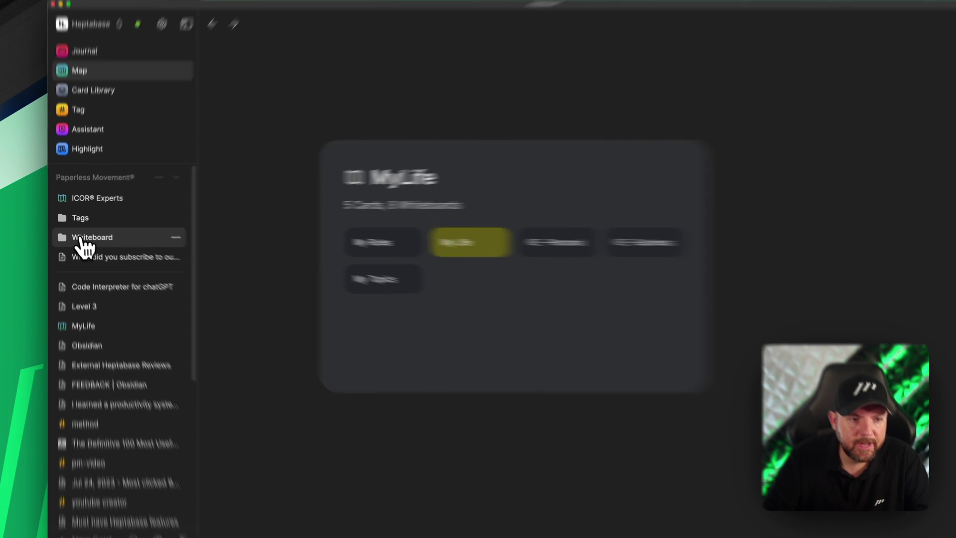
Step: Create a new tab folder named 'Saved Cards' in the current tab group
{"action": "left_click", "coordinate": [87, 236]}
{"action": "left_click", "coordinate": [107, 218]}
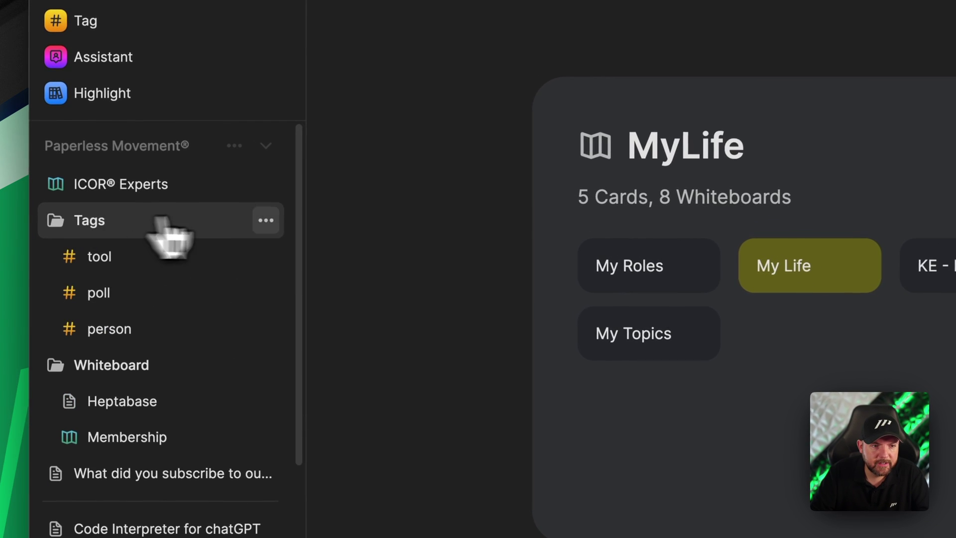
{"action": "left_click", "coordinate": [146, 367]}
{"action": "left_click", "coordinate": [94, 228]}
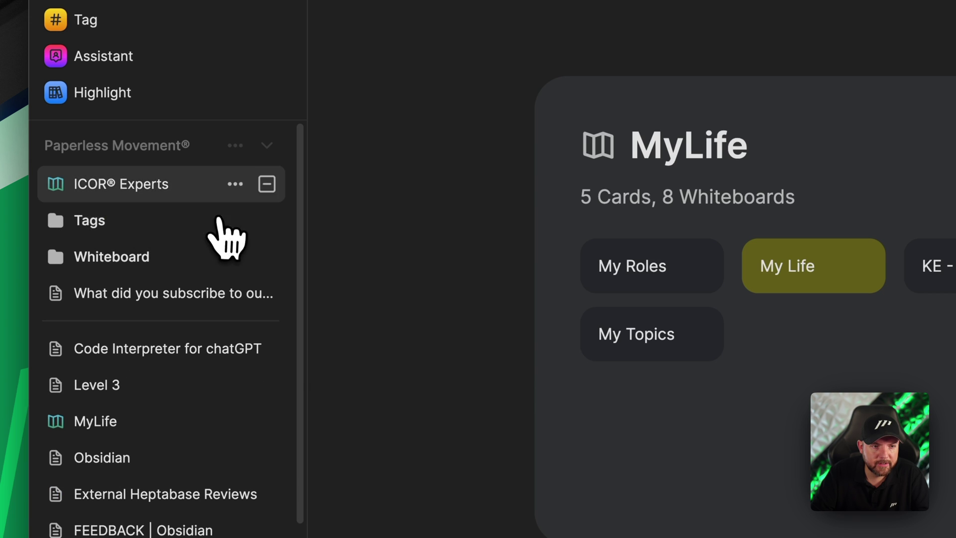
{"action": "left_click", "coordinate": [235, 145]}
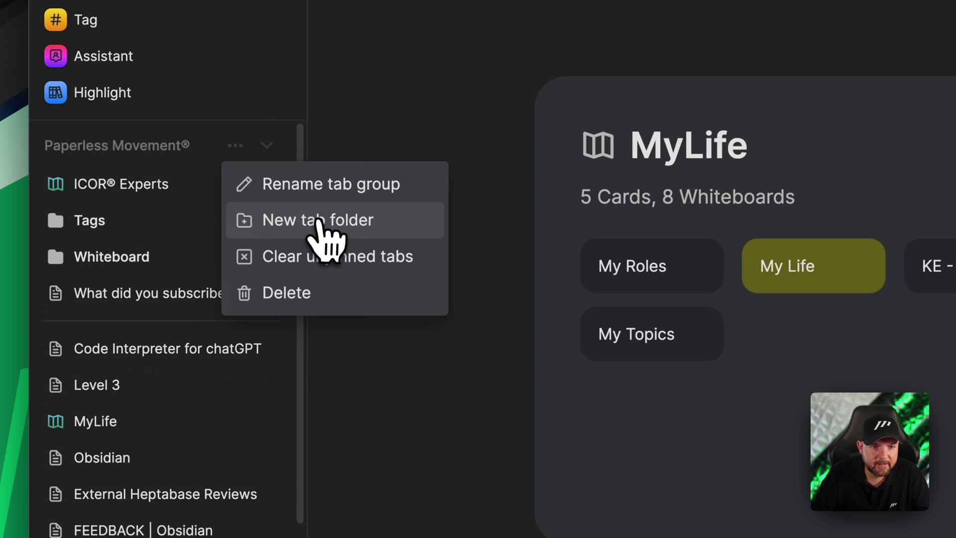
{"action": "left_click", "coordinate": [319, 219]}
{"action": "type", "text": "Sav"}
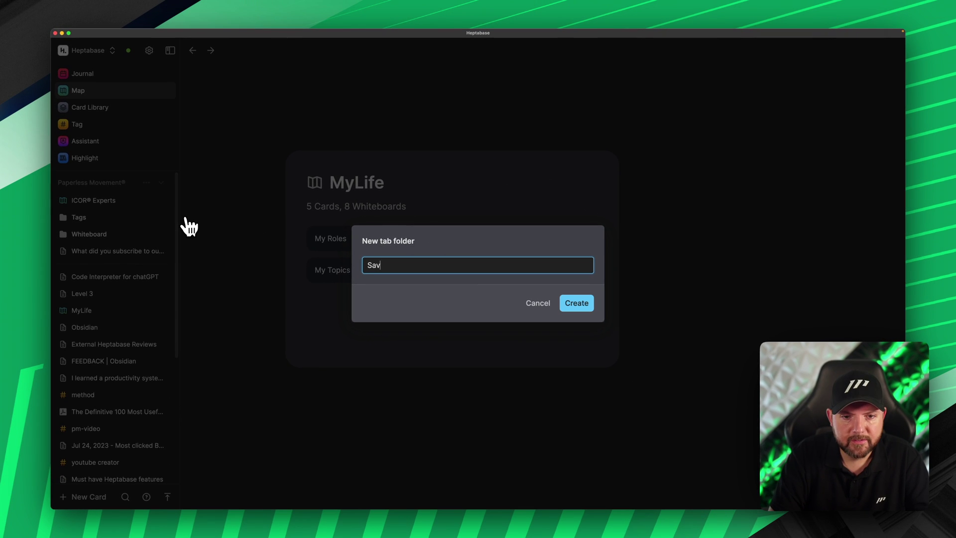
{"action": "type", "text": "ed Cards"}
{"action": "key", "text": "Return"}
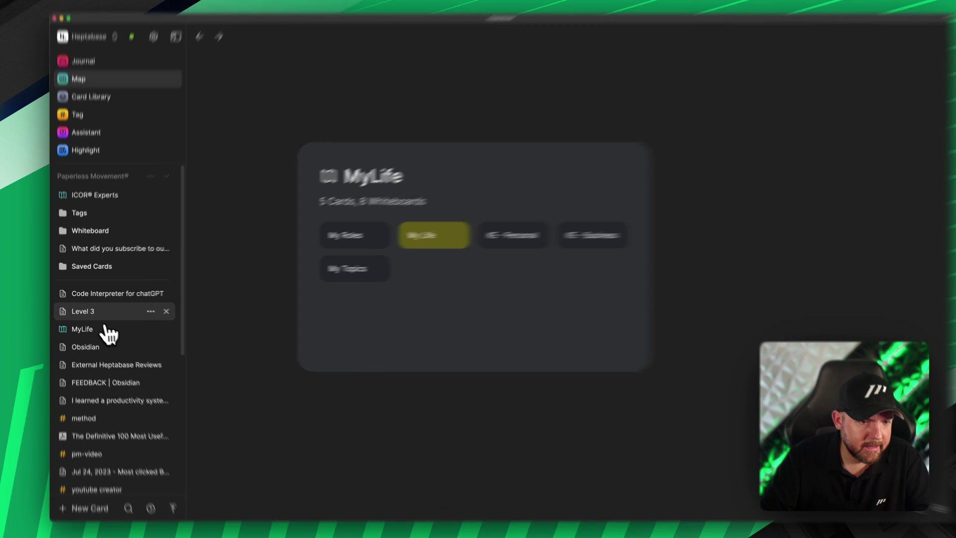
Step: Move Level 3, Code Interpreter for chatGPT and Obsidian into the Saved Cards folder
{"action": "left_click_drag", "start_coordinate": [100, 311], "coordinate": [91, 264]}
{"action": "left_click_drag", "start_coordinate": [116, 230], "coordinate": [117, 234]}
{"action": "left_click_drag", "start_coordinate": [154, 294], "coordinate": [132, 238]}
{"action": "left_click", "coordinate": [198, 239]}
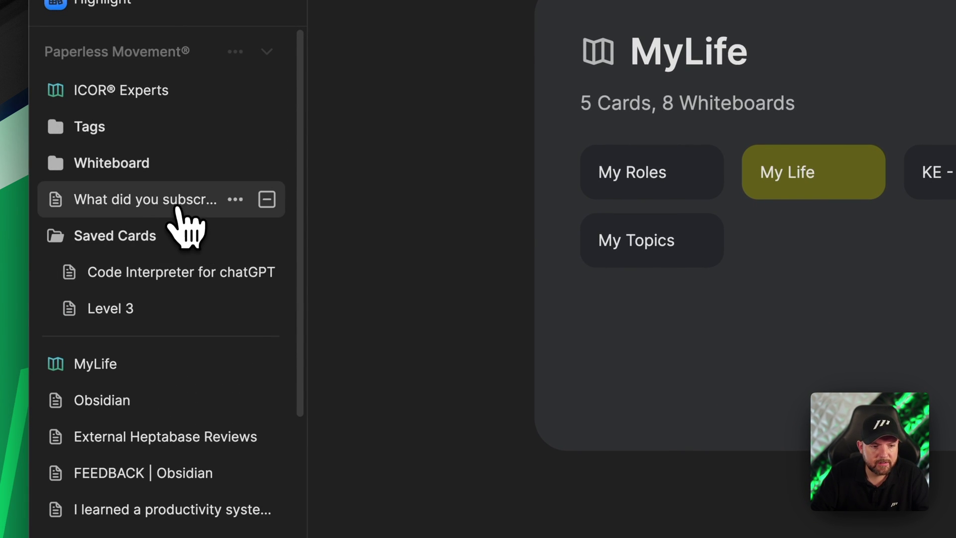
{"action": "scroll", "coordinate": [199, 421], "scroll_direction": "down", "scroll_amount": 2}
{"action": "right_click", "coordinate": [119, 359]}
{"action": "left_click_drag", "start_coordinate": [120, 359], "coordinate": [139, 231]}
{"action": "left_click", "coordinate": [72, 200]}
Step: Expand Saved Cards to verify its contents and review the folder's options
{"action": "scroll", "coordinate": [80, 219], "scroll_direction": "up", "scroll_amount": 4}
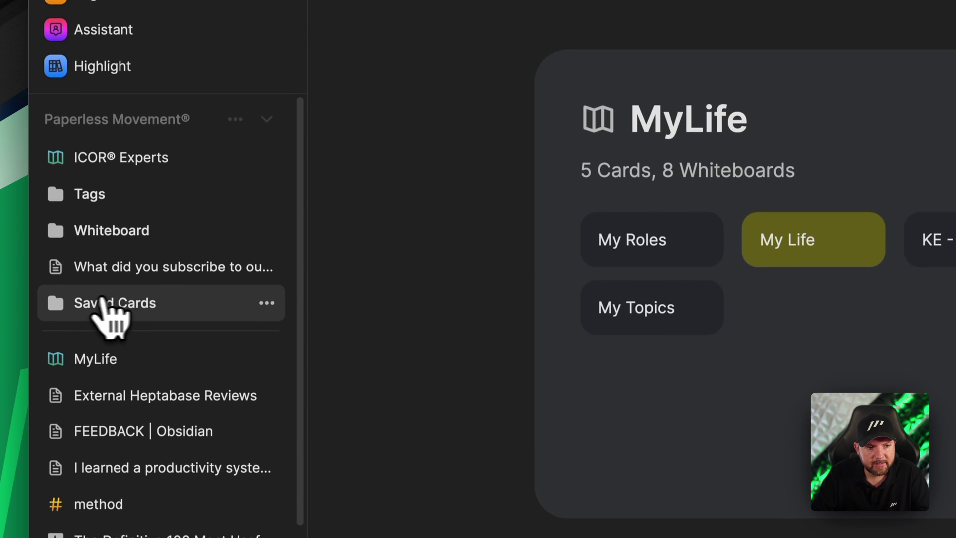
{"action": "left_click", "coordinate": [95, 311]}
{"action": "left_click", "coordinate": [263, 311]}
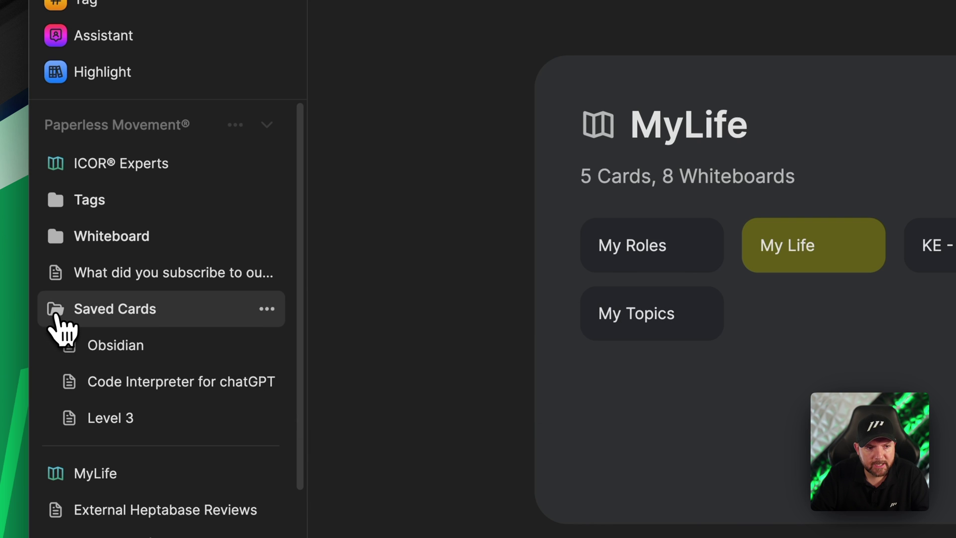
{"action": "left_click", "coordinate": [61, 312]}
{"action": "right_click", "coordinate": [60, 313]}
{"action": "key", "text": "Escape"}
{"action": "left_click", "coordinate": [264, 311]}
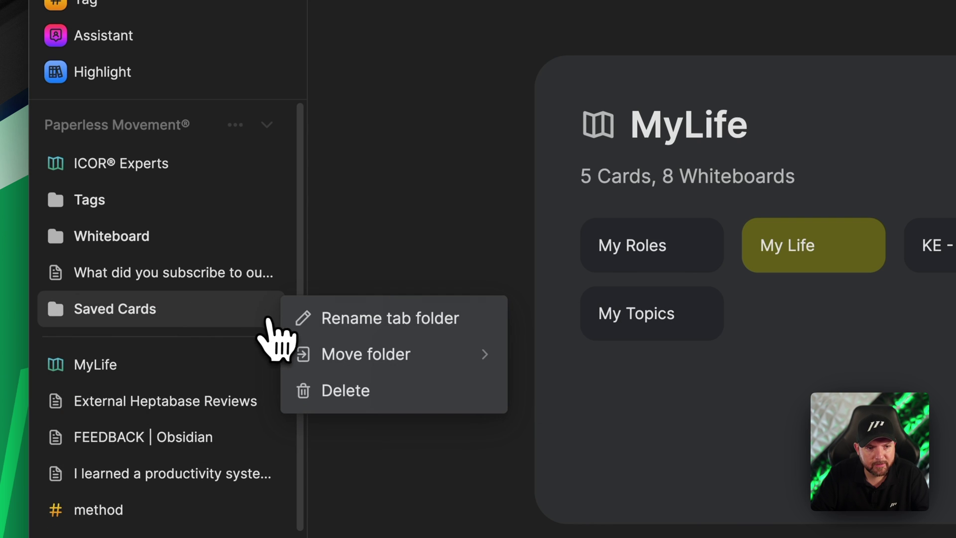
{"action": "key", "text": "Escape"}
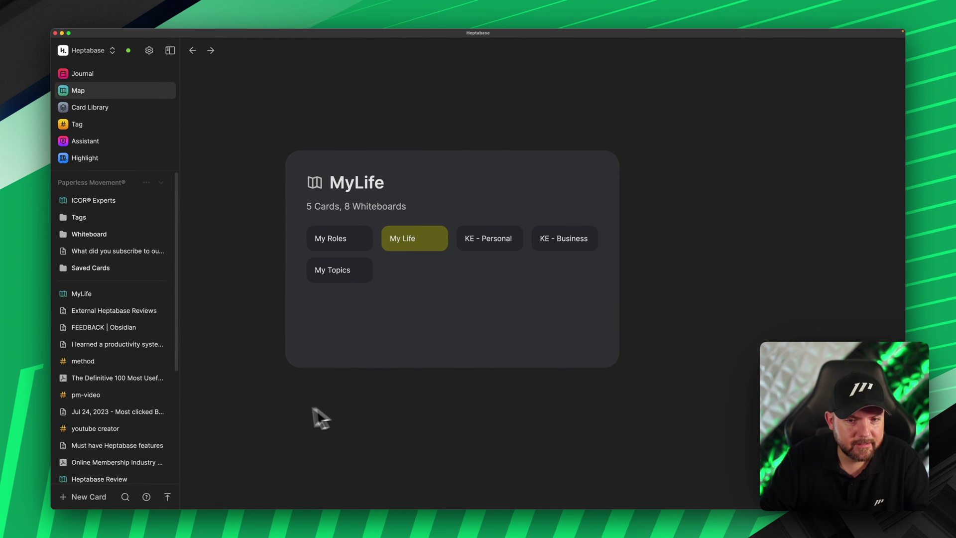
Step: Drag the Saved Cards folder up to sit just below the Whiteboard folder
{"action": "left_click_drag", "start_coordinate": [80, 246], "coordinate": [81, 250]}
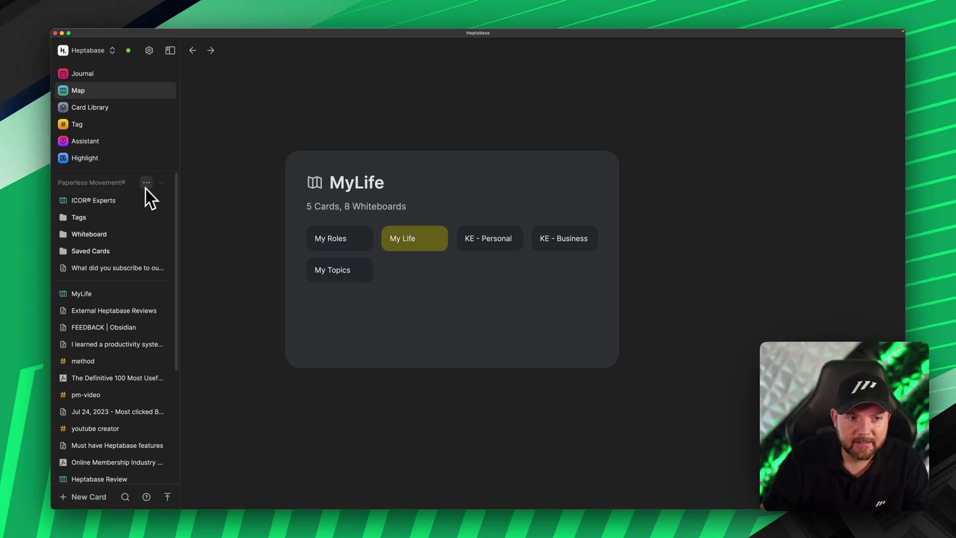
{"action": "left_click", "coordinate": [147, 183]}
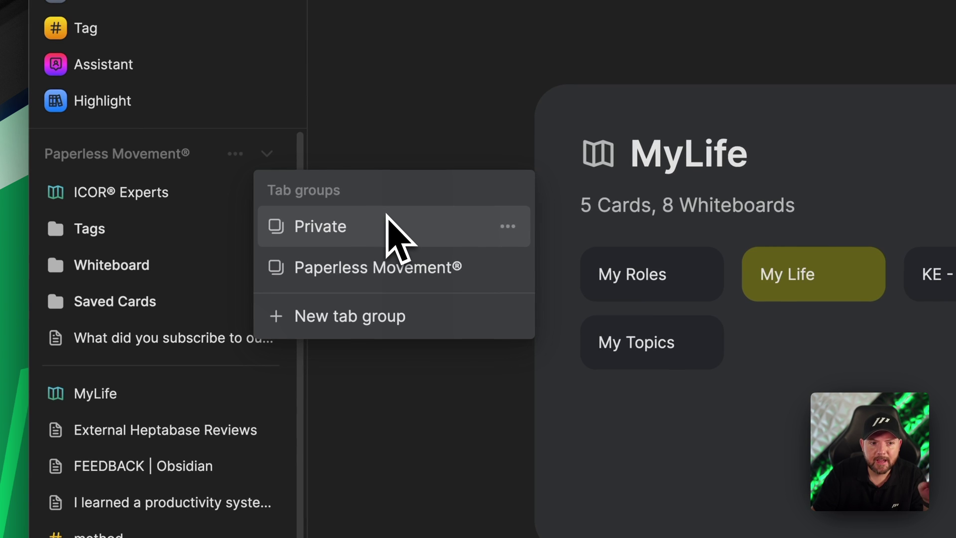
{"action": "left_click", "coordinate": [441, 122]}
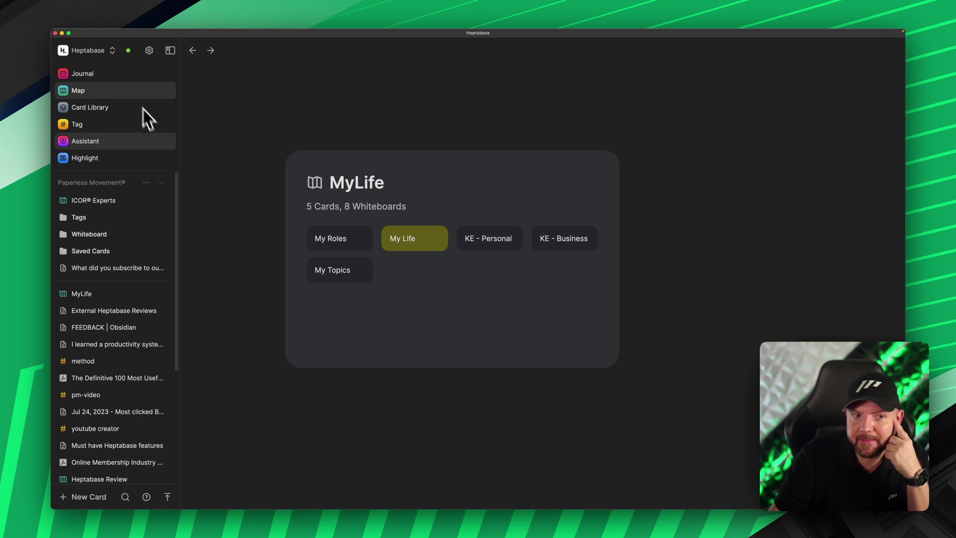
Step: Switch to the Paperless Movement® tab group
{"action": "left_click", "coordinate": [161, 182]}
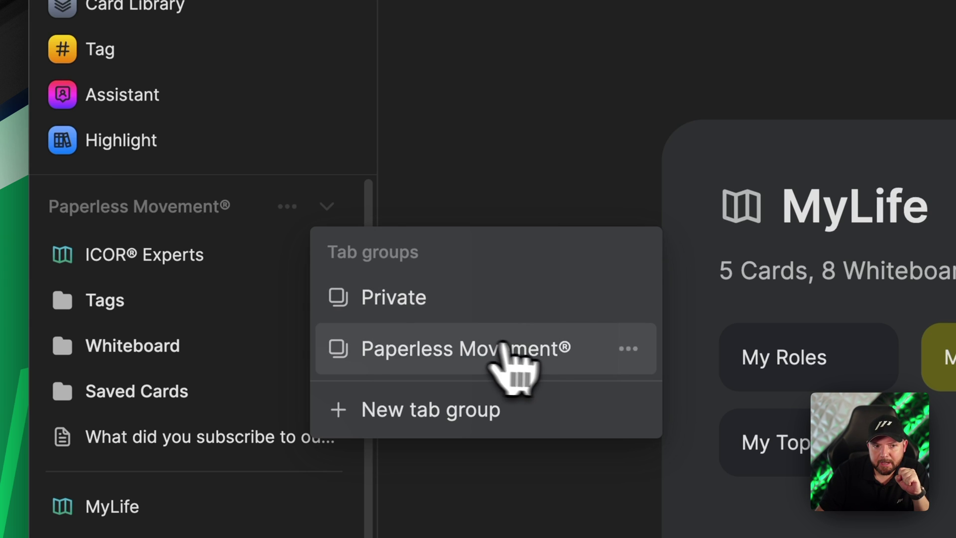
{"action": "left_click", "coordinate": [504, 348]}
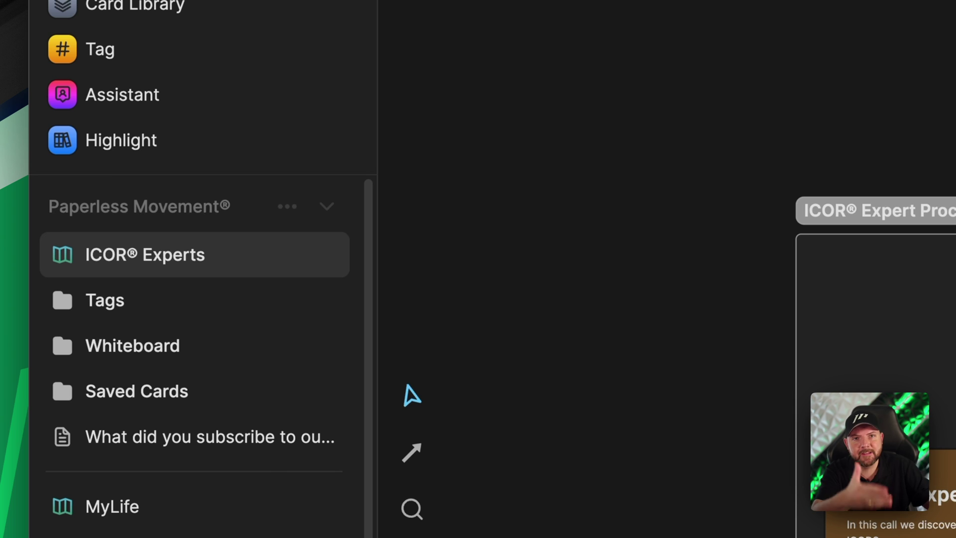
{"action": "scroll", "coordinate": [199, 189], "scroll_direction": "down", "scroll_amount": 10}
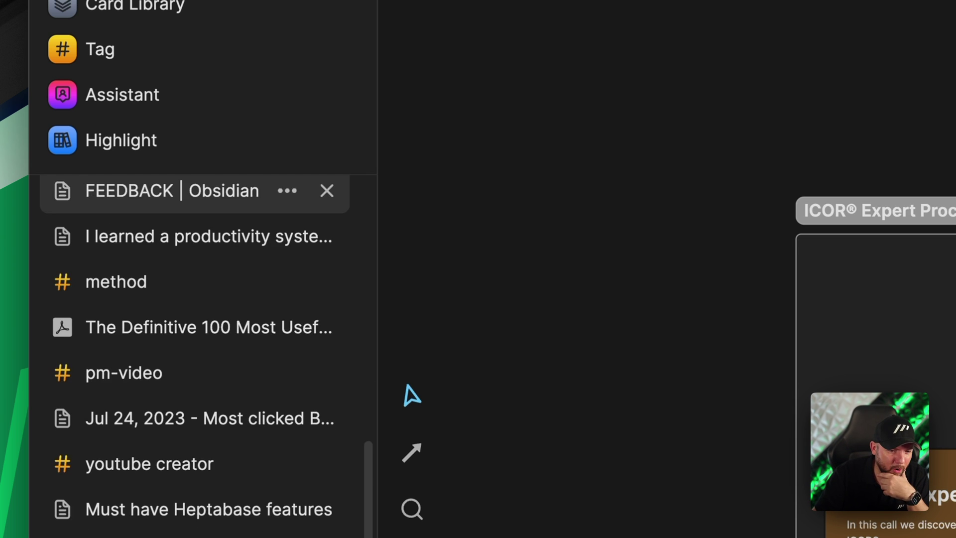
{"action": "scroll", "coordinate": [199, 189], "scroll_direction": "up", "scroll_amount": 10}
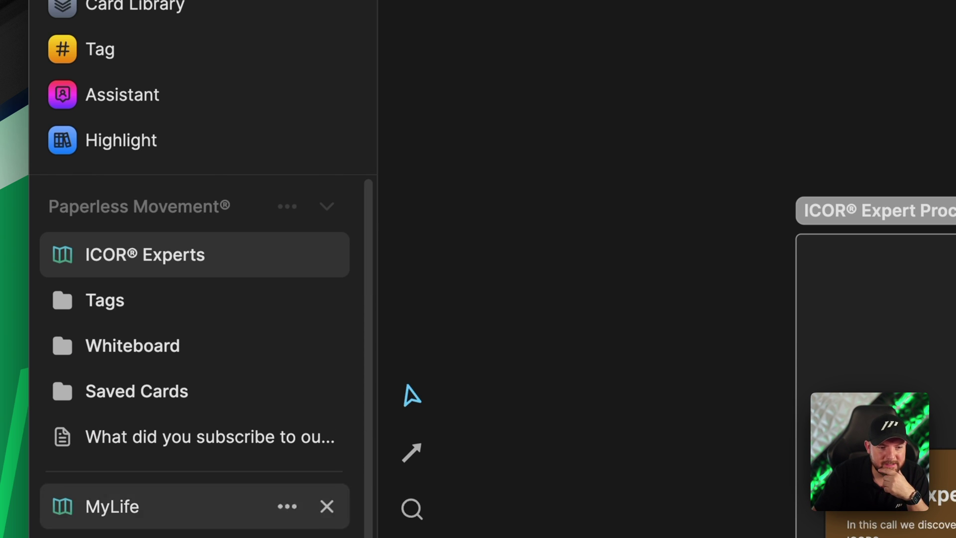
Step: Add a new tab group named 'Game Development'
{"action": "left_click", "coordinate": [322, 214]}
{"action": "left_click", "coordinate": [446, 413]}
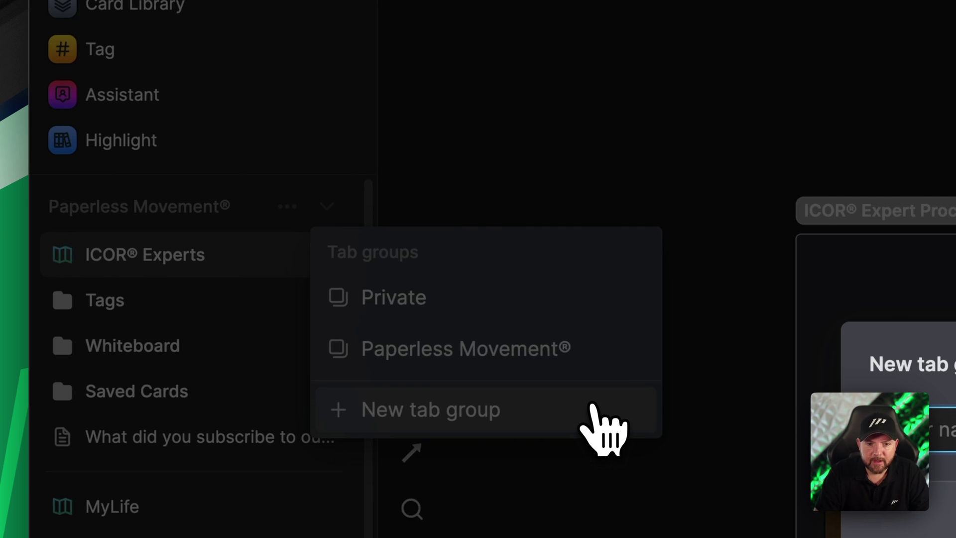
{"action": "type", "text": "Game"}
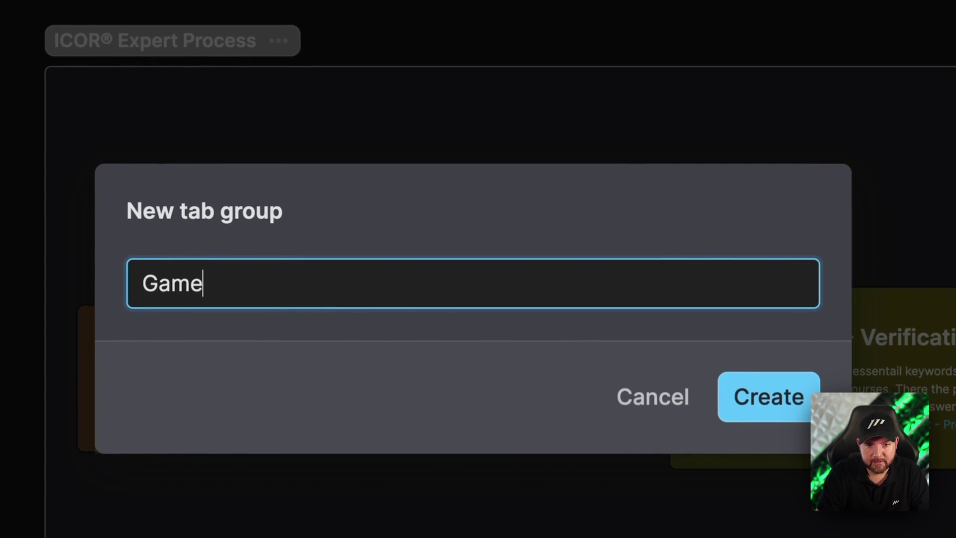
{"action": "type", "text": " Developme"}
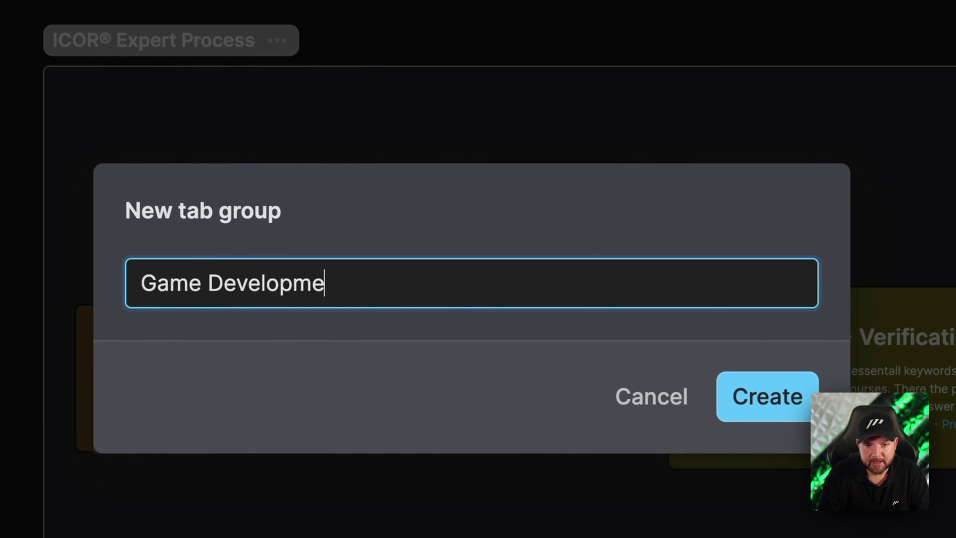
{"action": "type", "text": "nt"}
{"action": "key", "text": "Return"}
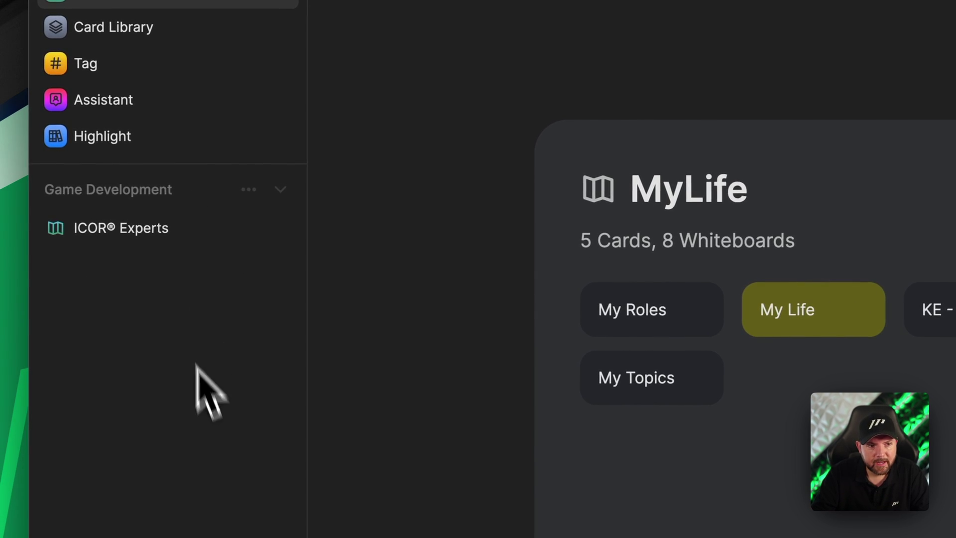
Step: Close the ICOR® Experts tab, then open the Gamedevelopment whiteboard via MyLife and My Topics
{"action": "left_click", "coordinate": [280, 227]}
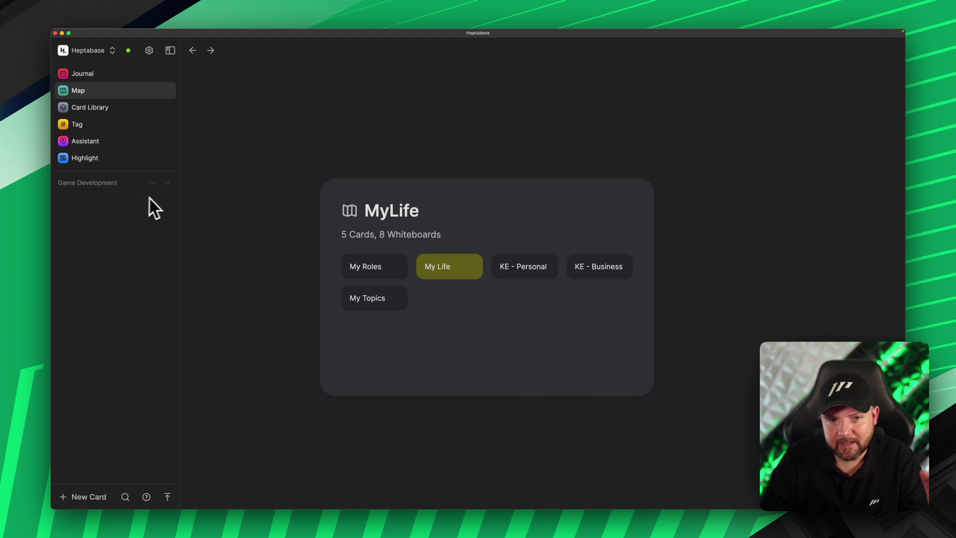
{"action": "double_click", "coordinate": [475, 221]}
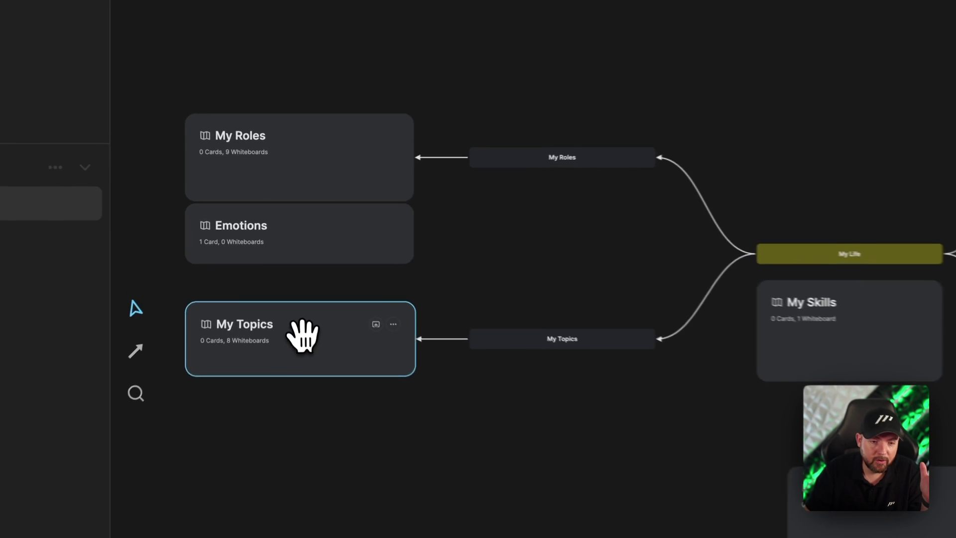
{"action": "double_click", "coordinate": [273, 265]}
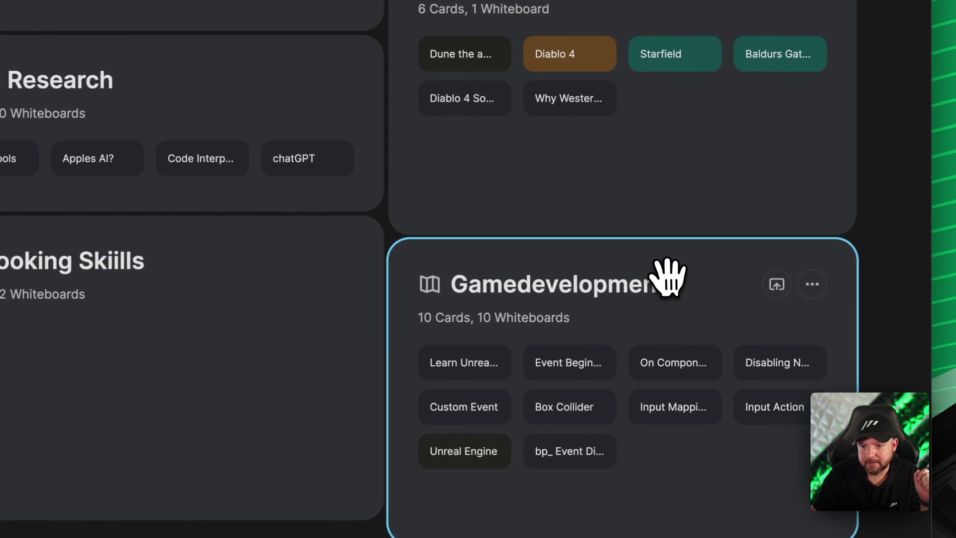
{"action": "double_click", "coordinate": [714, 390]}
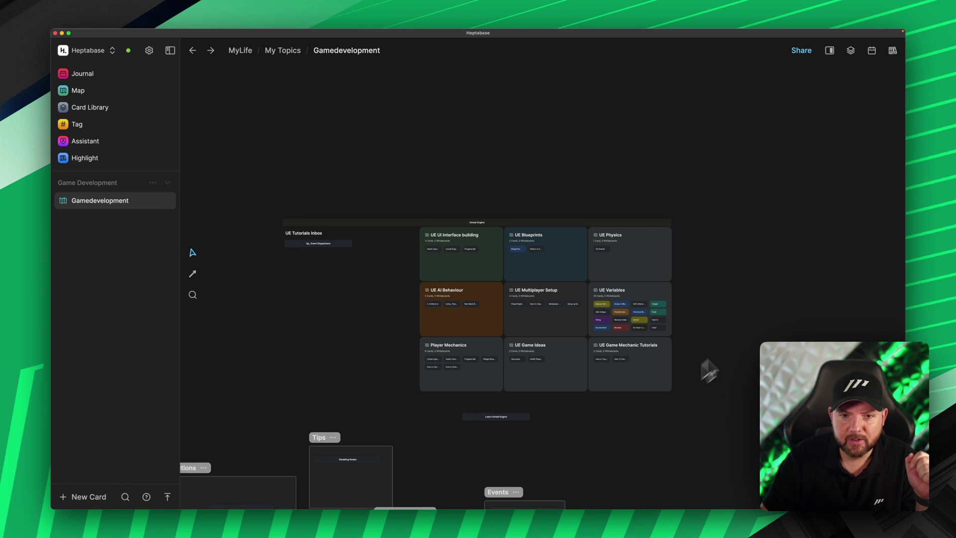
{"action": "scroll", "coordinate": [464, 284], "scroll_direction": "up", "scroll_amount": 5}
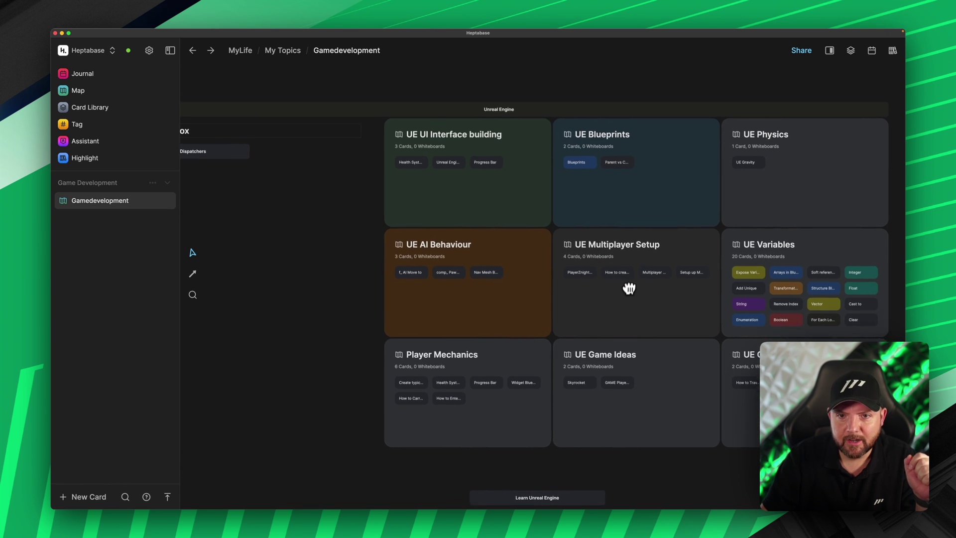
{"action": "scroll", "coordinate": [629, 289], "scroll_direction": "up", "scroll_amount": 1}
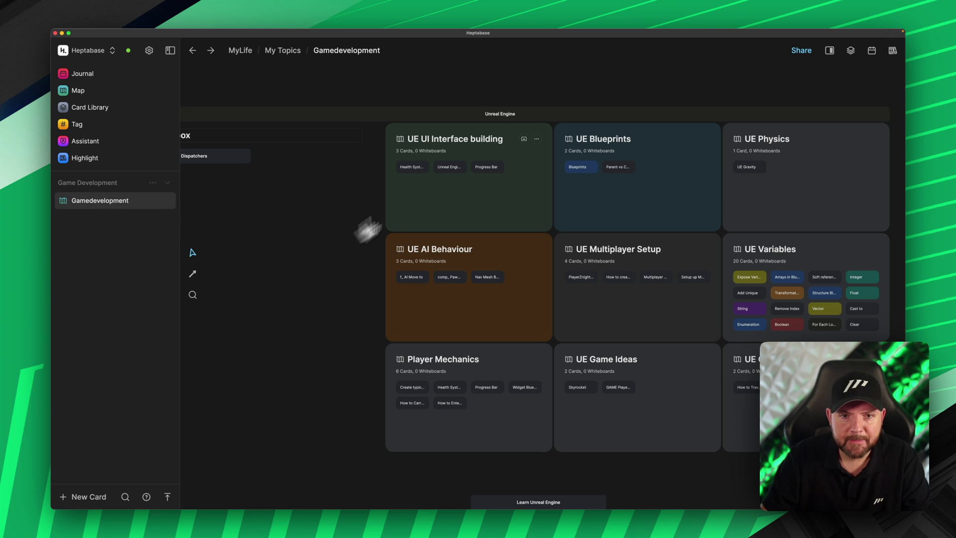
{"action": "scroll", "coordinate": [443, 219], "scroll_direction": "right", "scroll_amount": 5}
Step: Open the UE Blueprints whiteboard, then switch to the Paperless Movement® tab group
{"action": "double_click", "coordinate": [425, 198]}
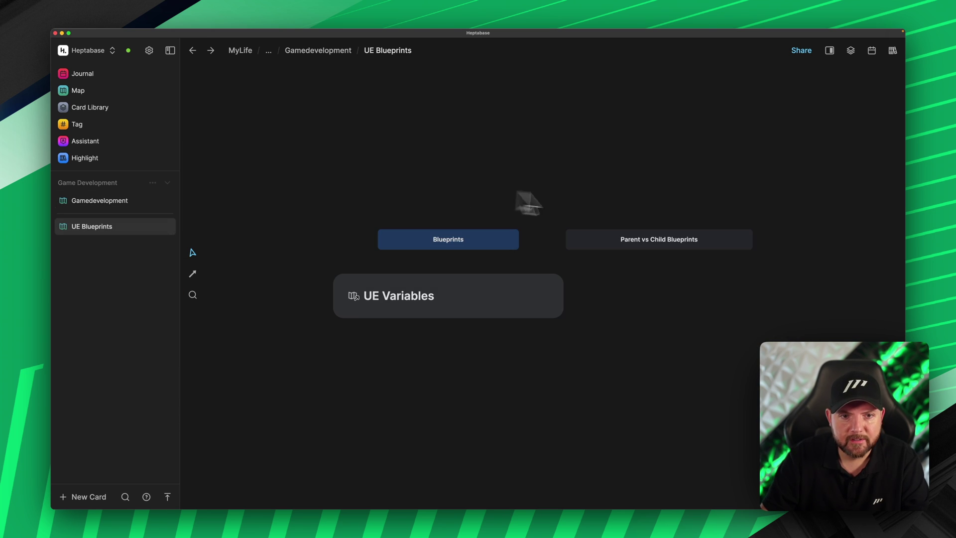
{"action": "scroll", "coordinate": [393, 195], "scroll_direction": "left", "scroll_amount": 2}
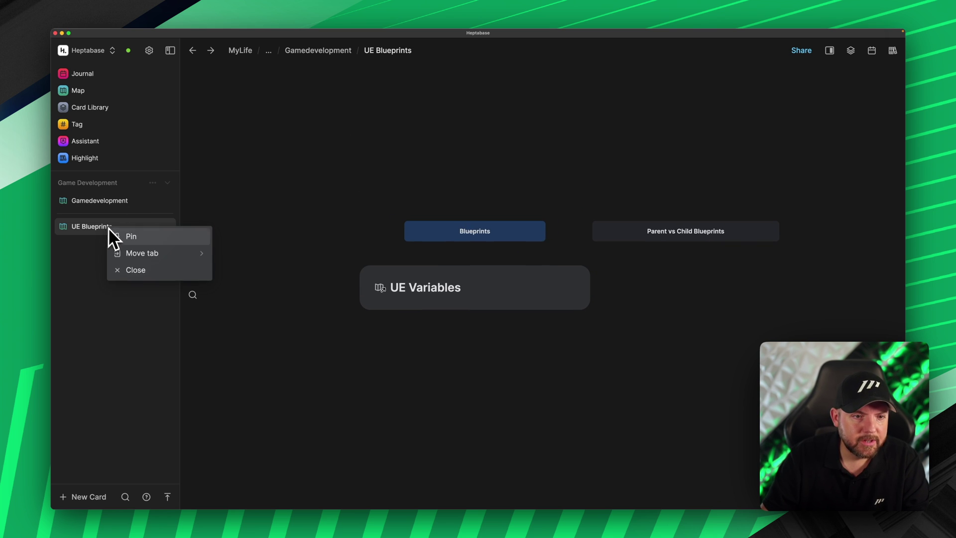
{"action": "left_click", "coordinate": [166, 184]}
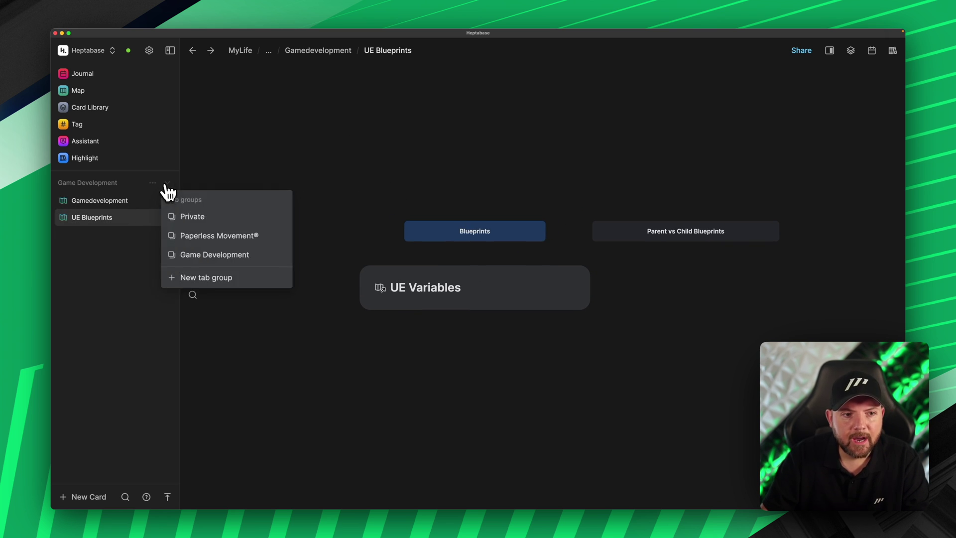
{"action": "left_click", "coordinate": [219, 235]}
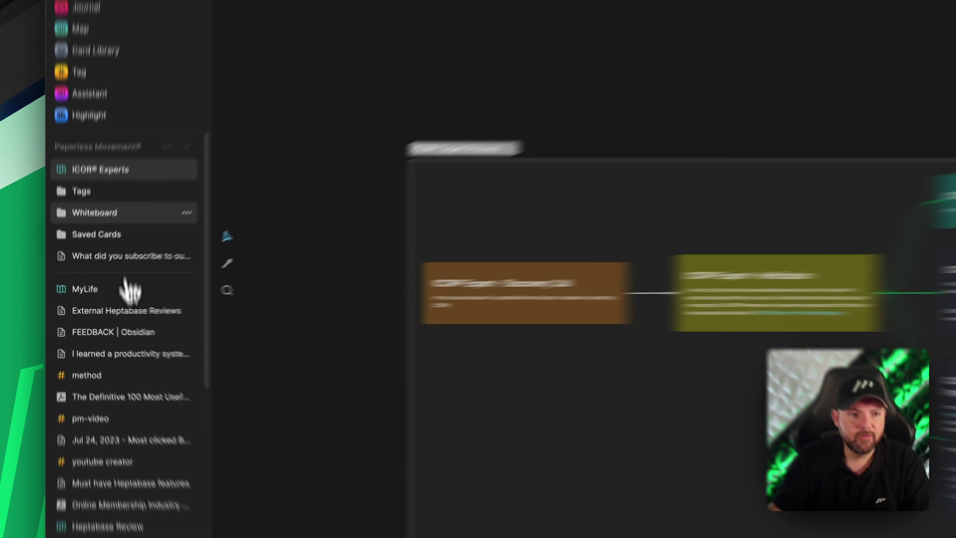
Step: Expand the Tags folder and switch to the Game Development tab group
{"action": "left_click", "coordinate": [78, 217]}
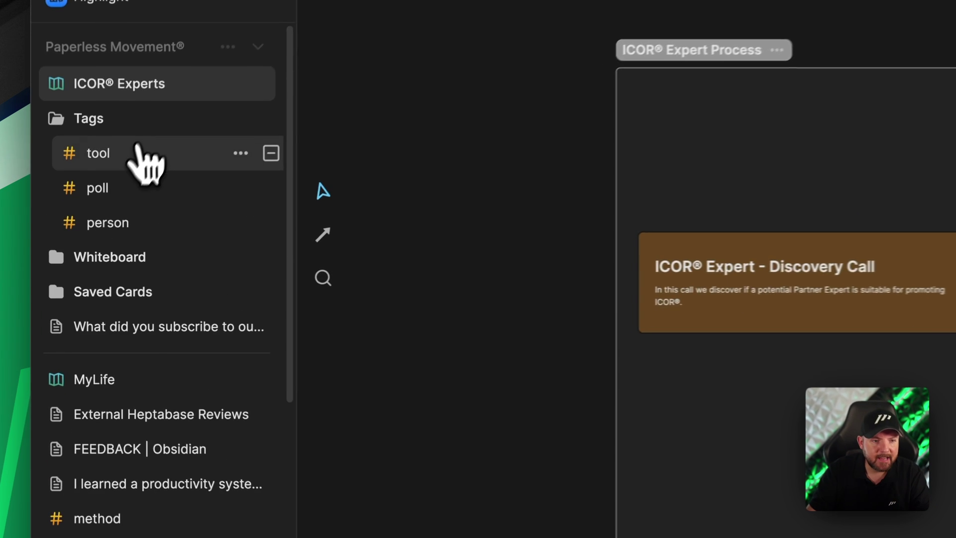
{"action": "left_click", "coordinate": [266, 34]}
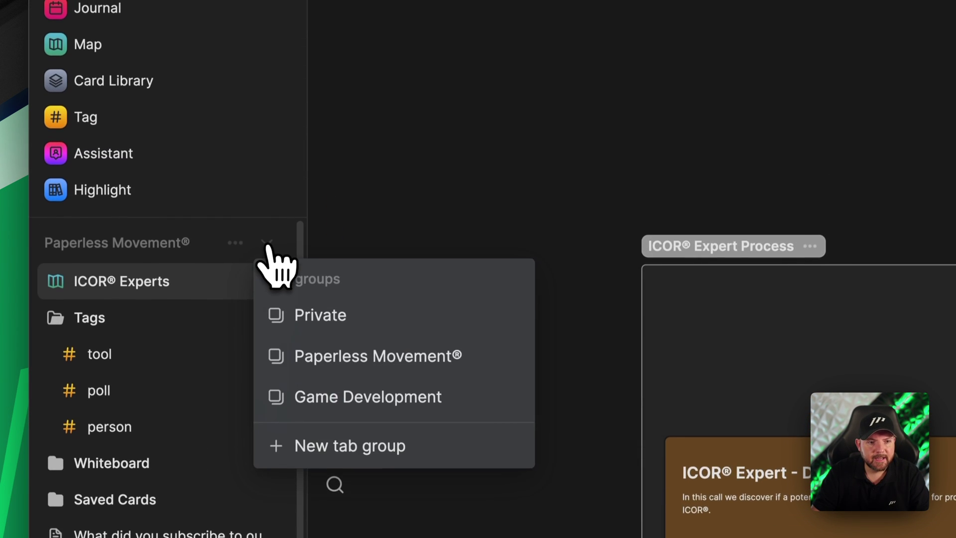
{"action": "left_click", "coordinate": [368, 401]}
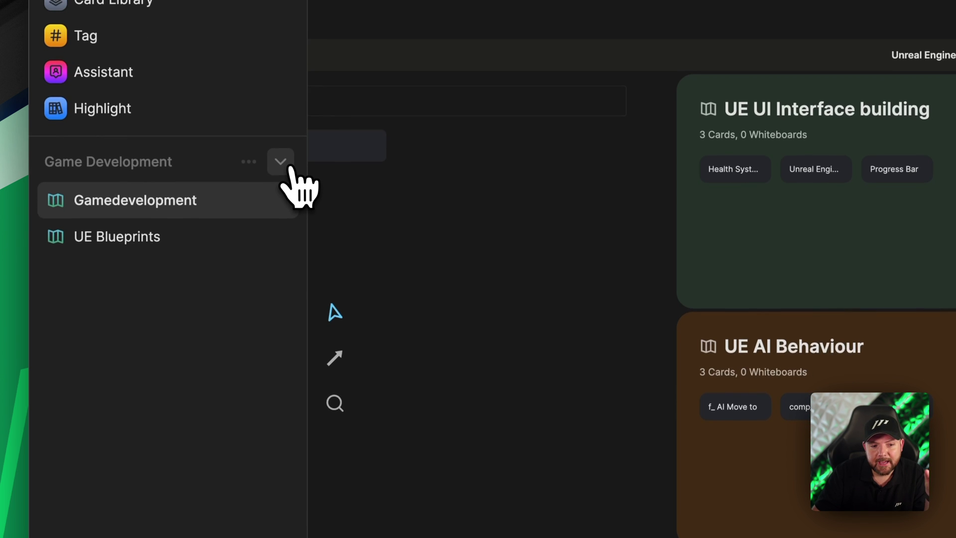
Step: Switch to the Private tab group, then back to Paperless Movement®
{"action": "left_click", "coordinate": [288, 165]}
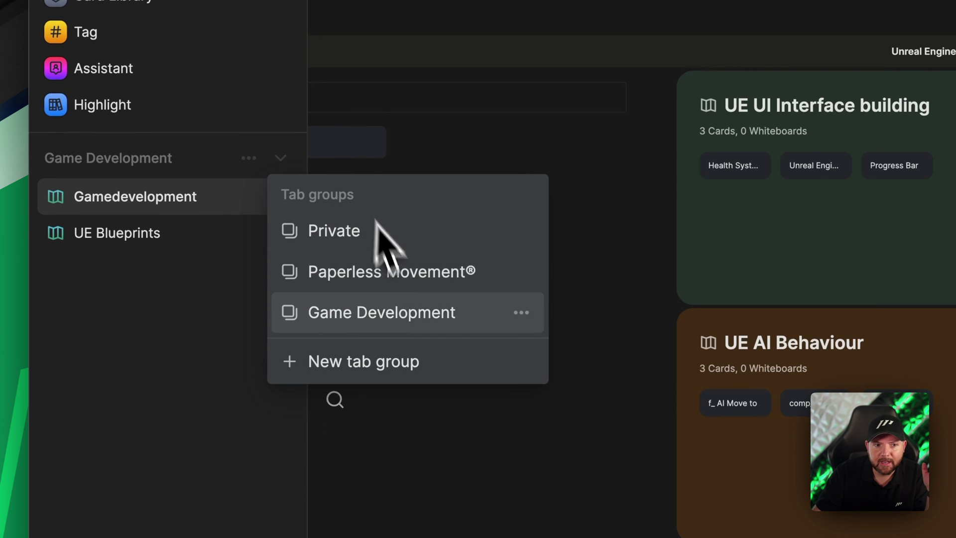
{"action": "left_click", "coordinate": [419, 243]}
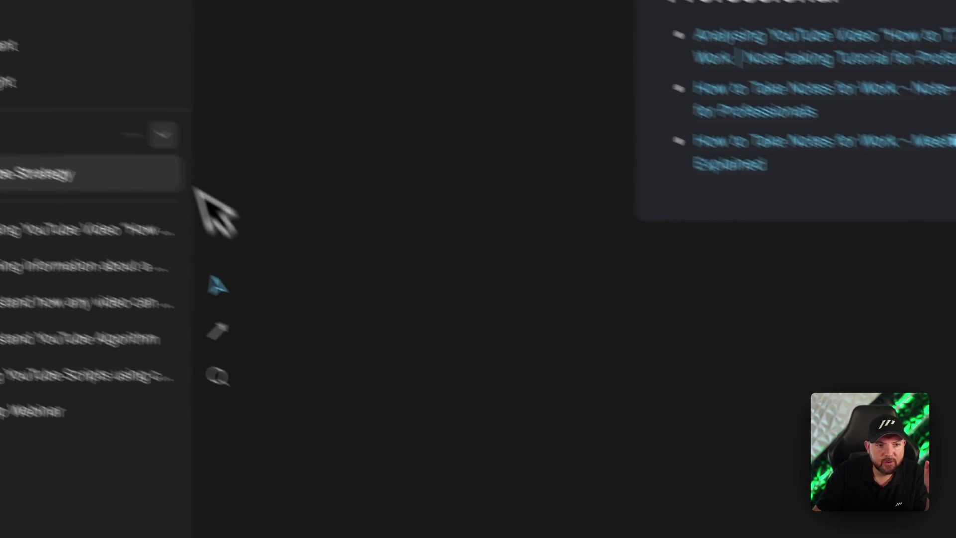
{"action": "left_click", "coordinate": [249, 241]}
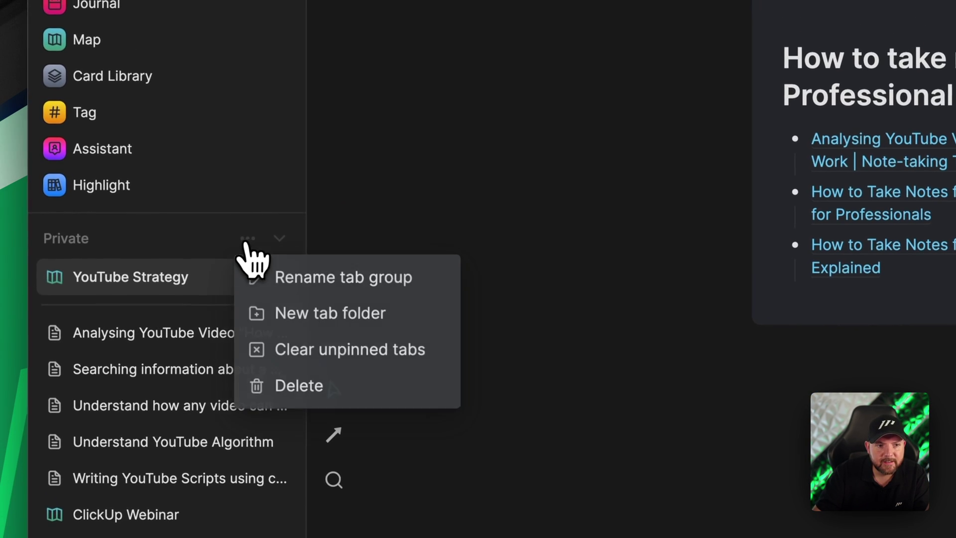
{"action": "left_click", "coordinate": [262, 242]}
{"action": "left_click", "coordinate": [259, 241]}
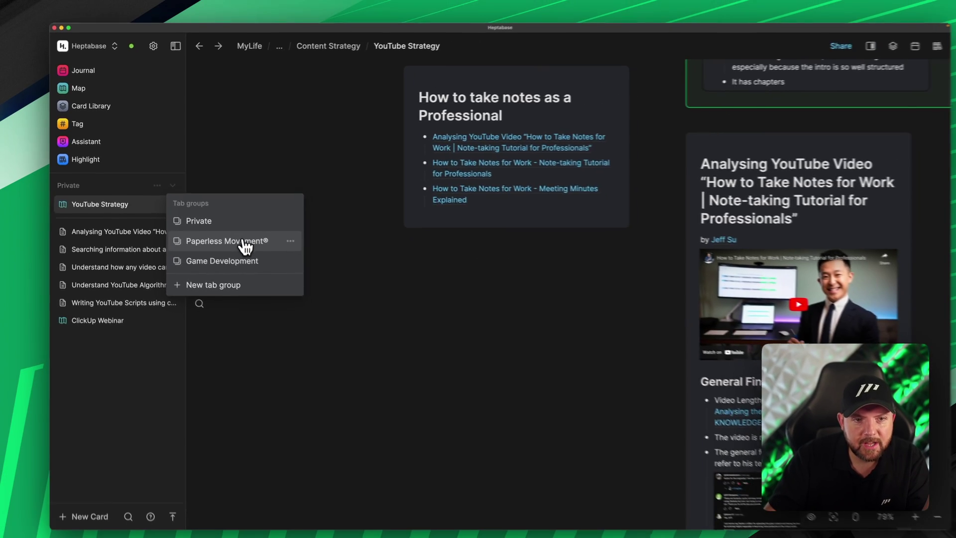
{"action": "left_click", "coordinate": [332, 306]}
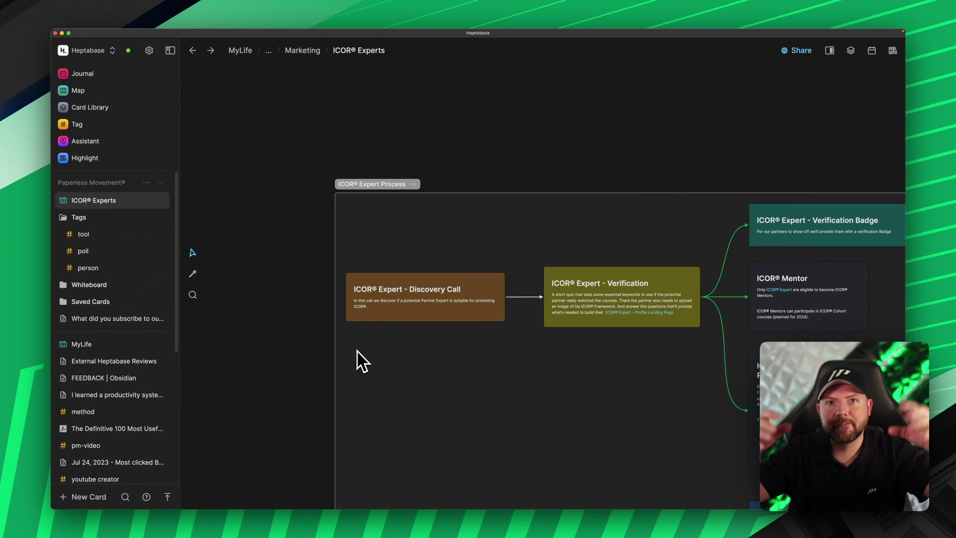